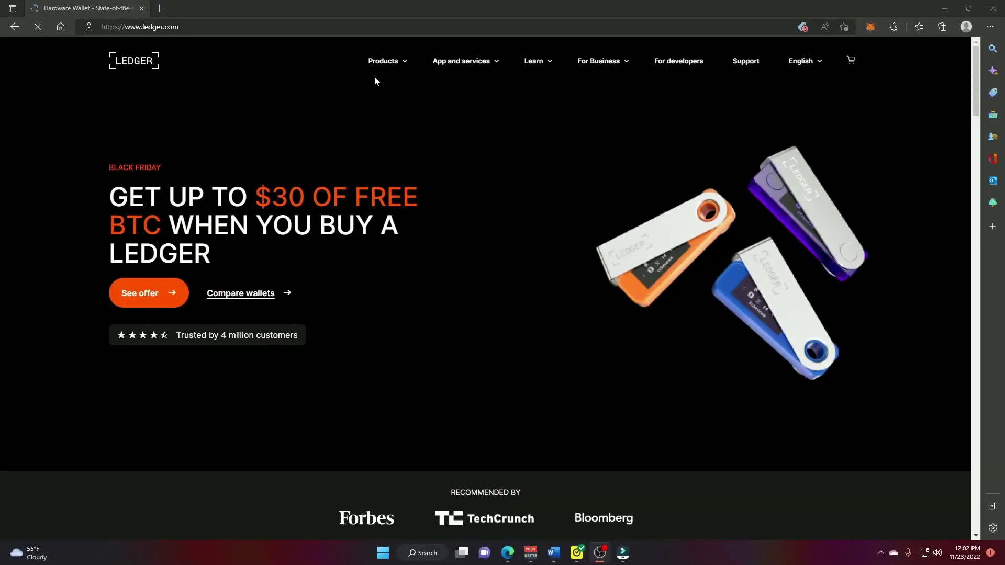
Open the Ledger Nano X product page and scroll down to its Grow your assets section.
mouse_move(384, 68)
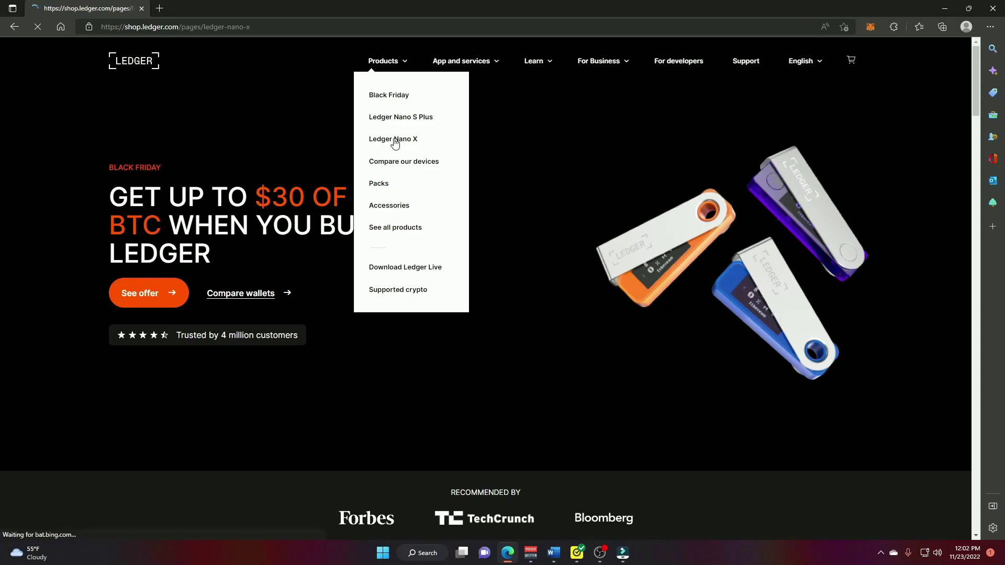
scroll(395, 144, "down", 15)
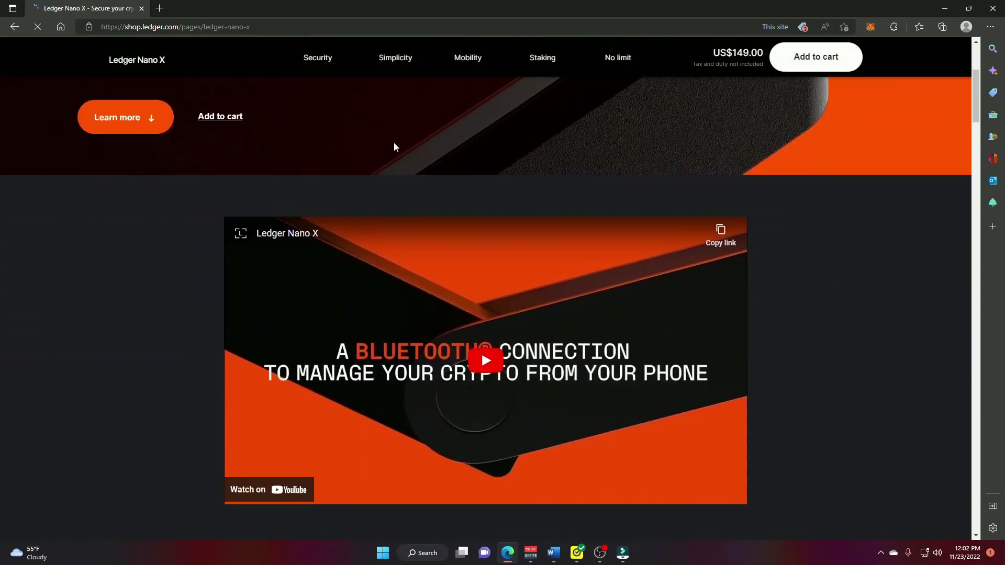
scroll(395, 143, "down", 15)
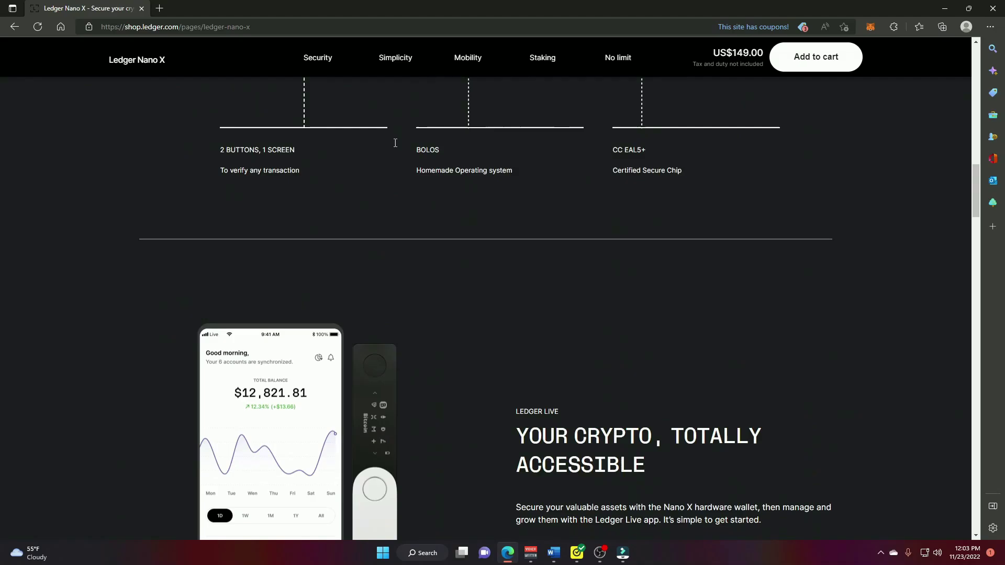
scroll(395, 142, "down", 4)
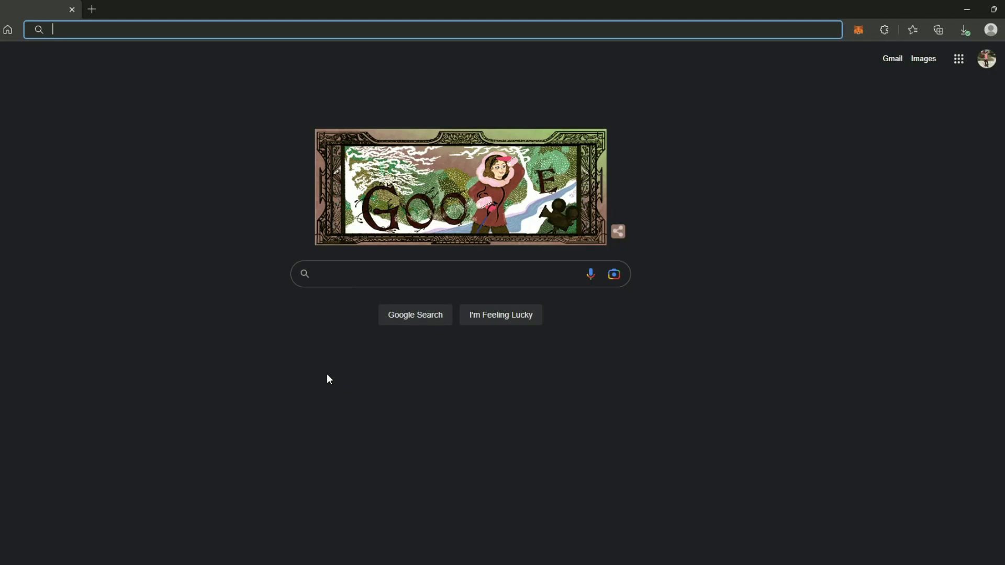
Download the Ledger Live Windows installer from ledger.com/start, then minimize Edge.
type("ledger")
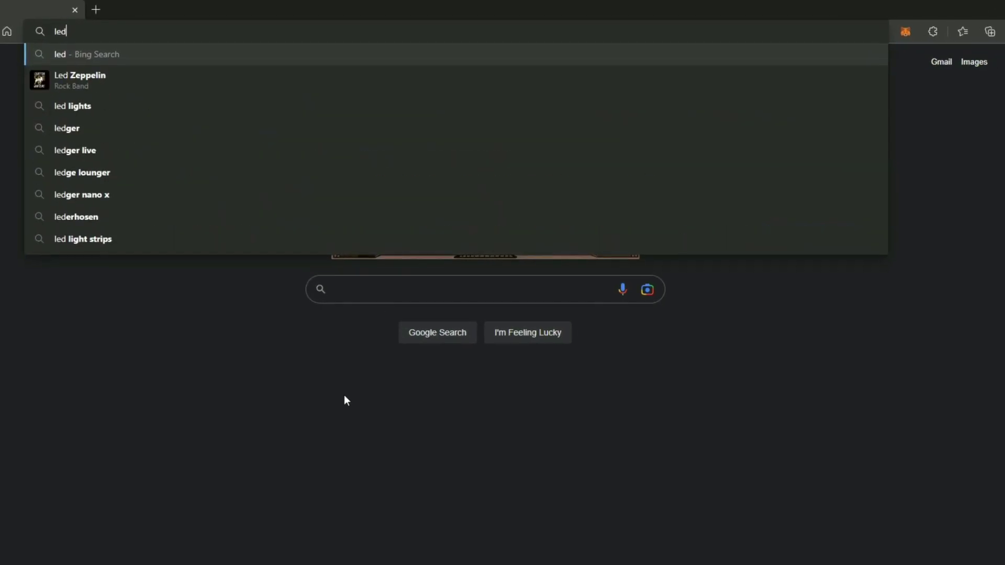
type(".com/star")
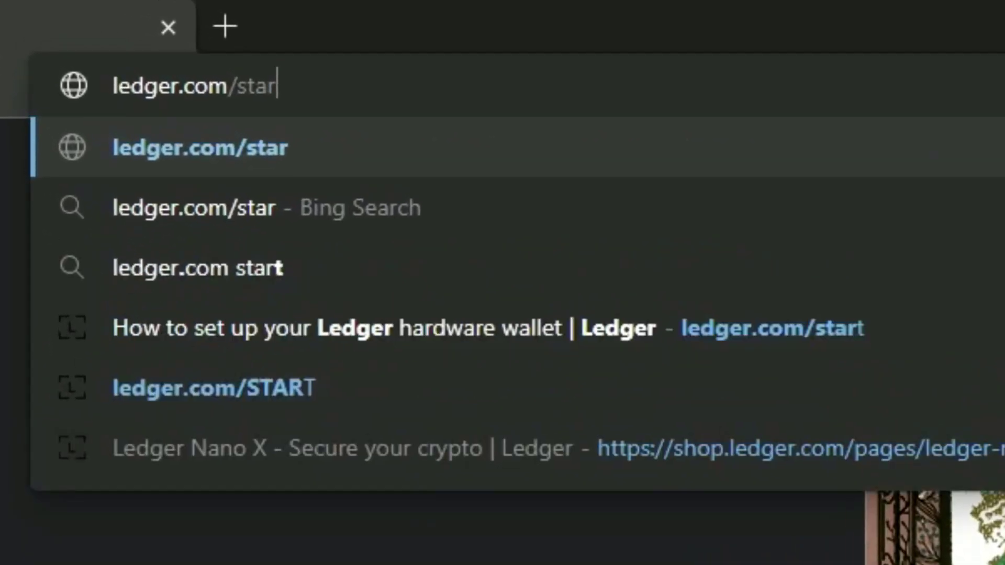
type("t")
key("Return")
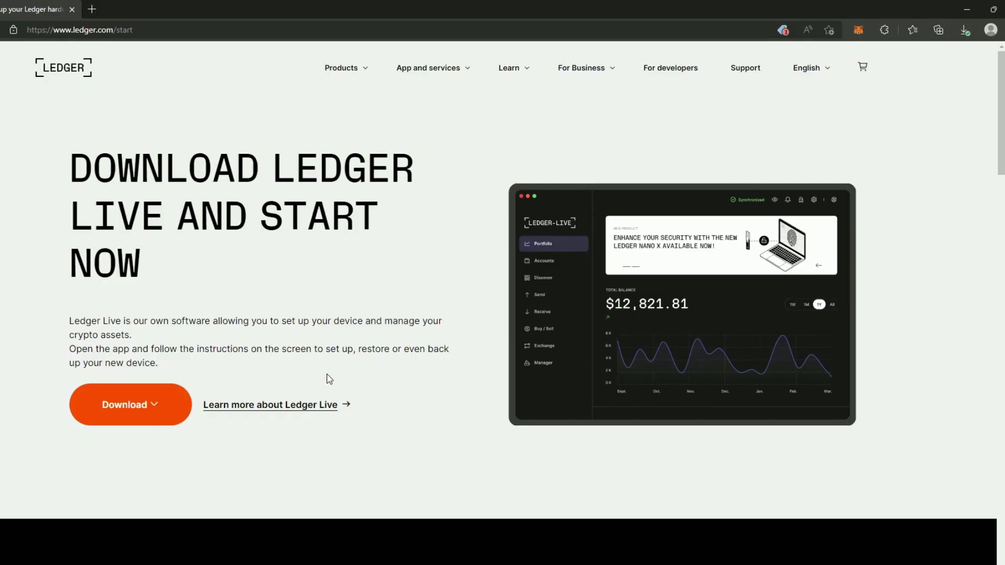
left_click(126, 404)
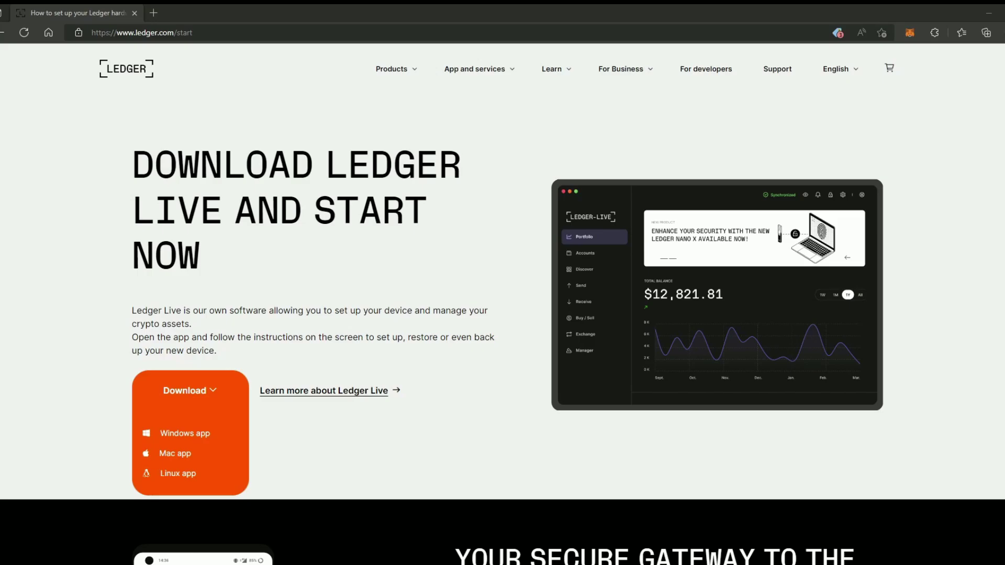
left_click(381, 365)
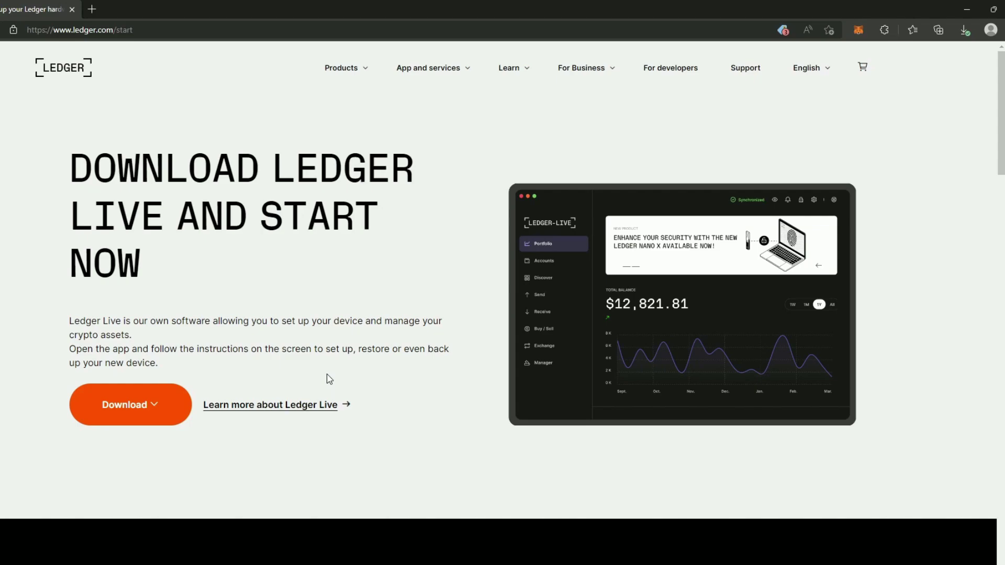
left_click(178, 411)
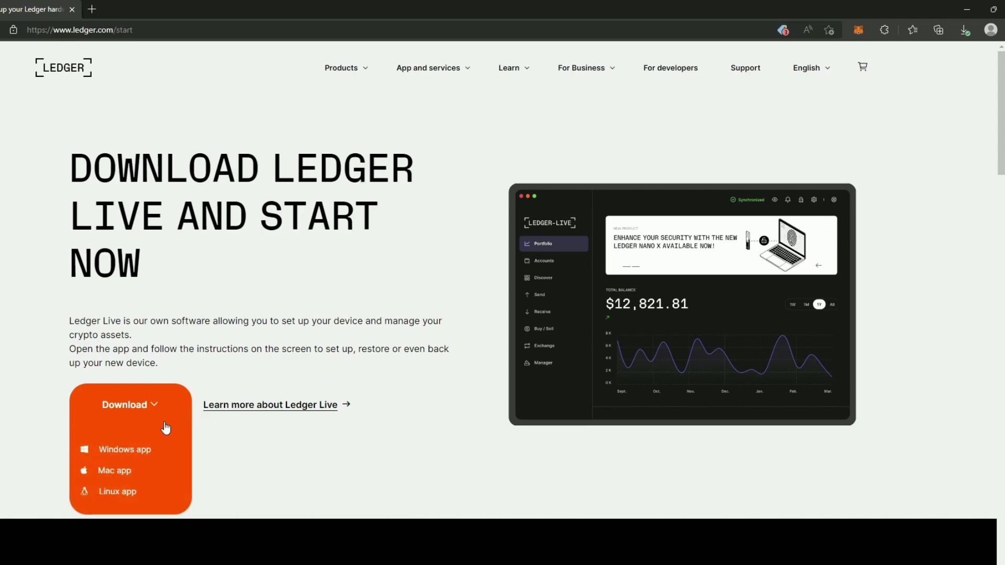
left_click(144, 456)
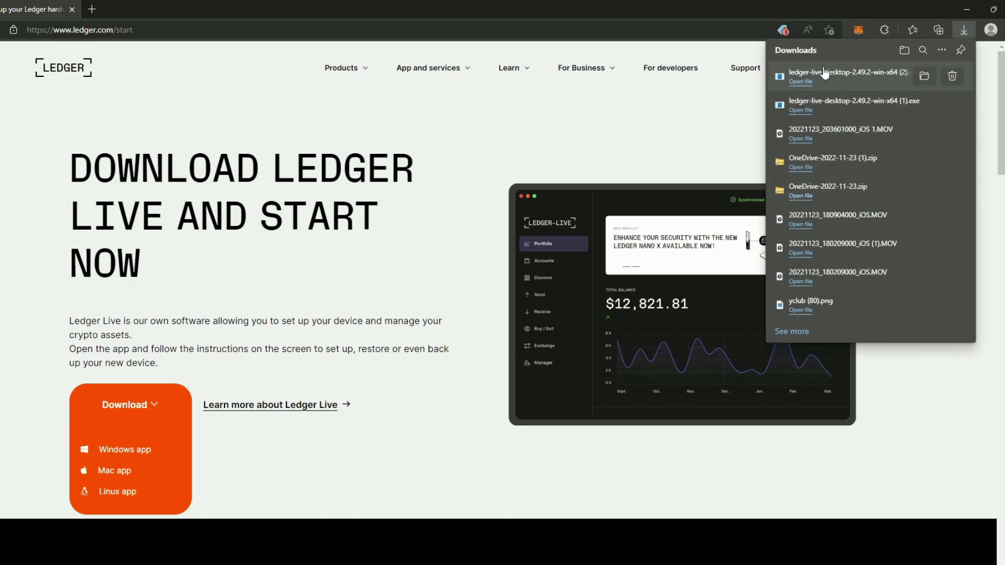
left_click(966, 13)
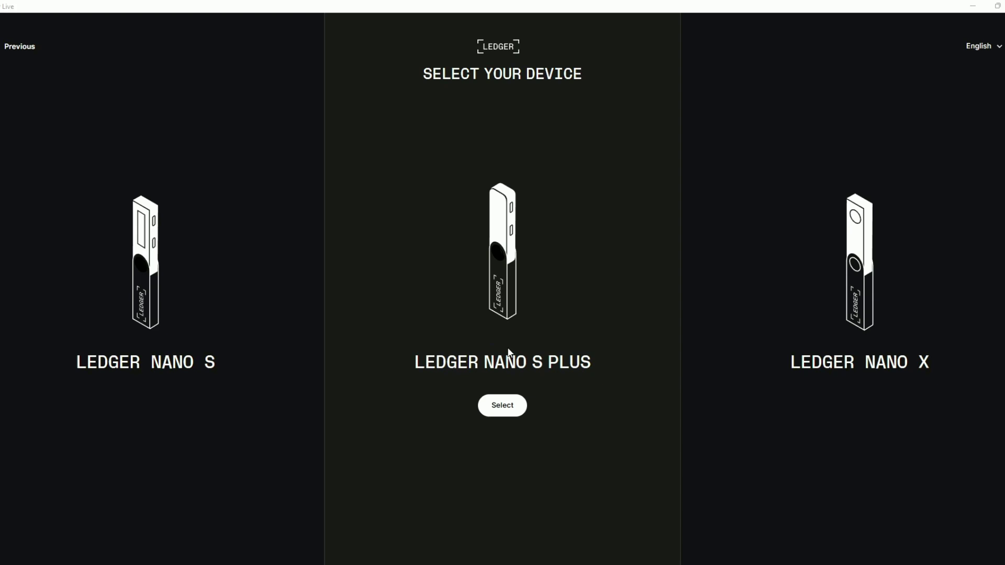
Choose the Ledger Nano S Plus as the device and look over its setup options.
left_click(500, 411)
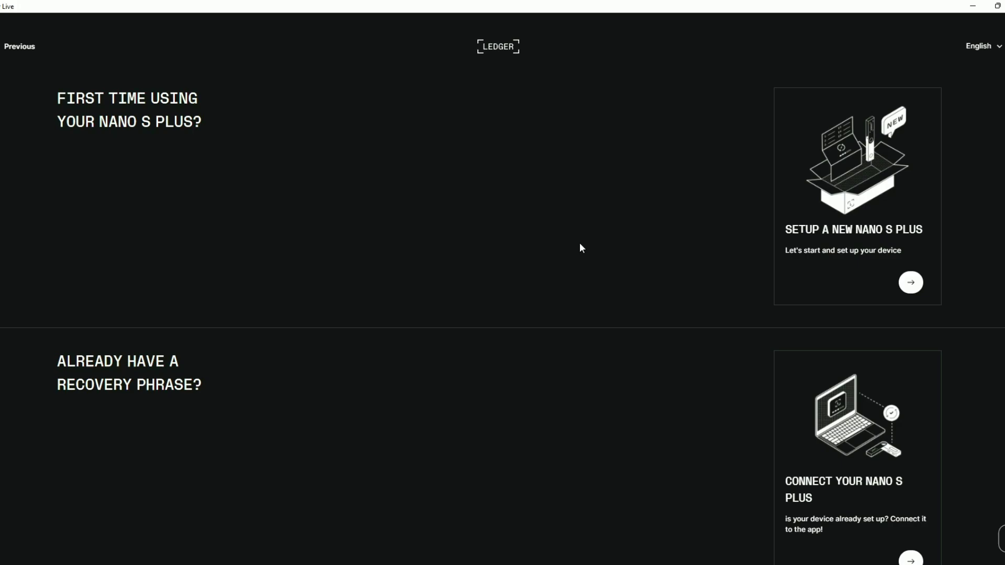
scroll(578, 243, "down", 3)
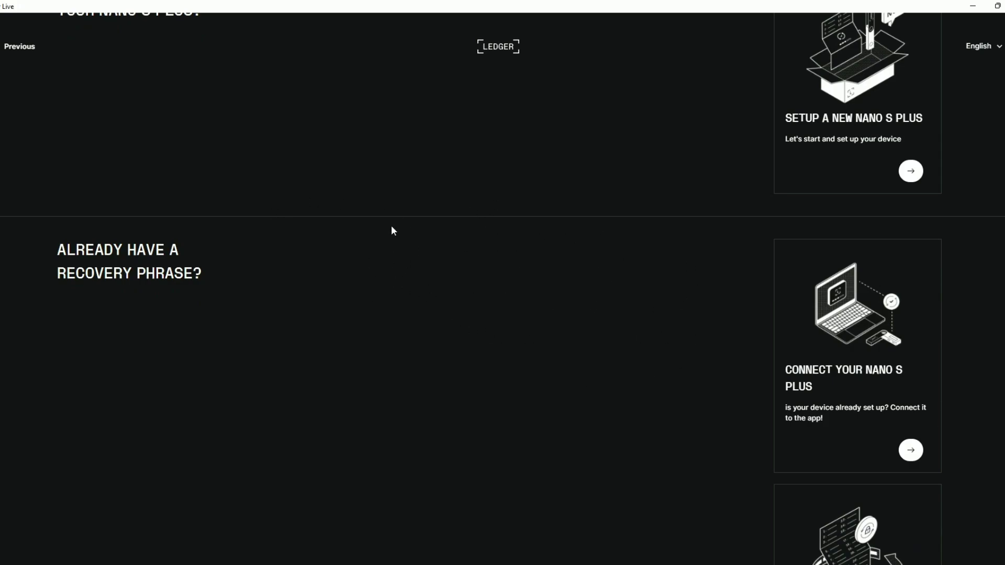
scroll(392, 226, "down", 2)
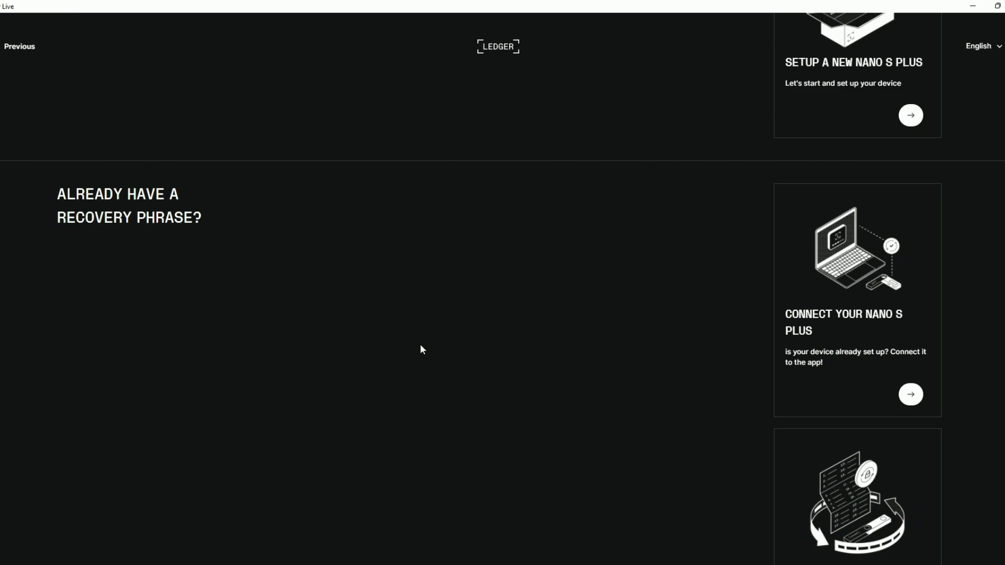
scroll(450, 334, "down", 3)
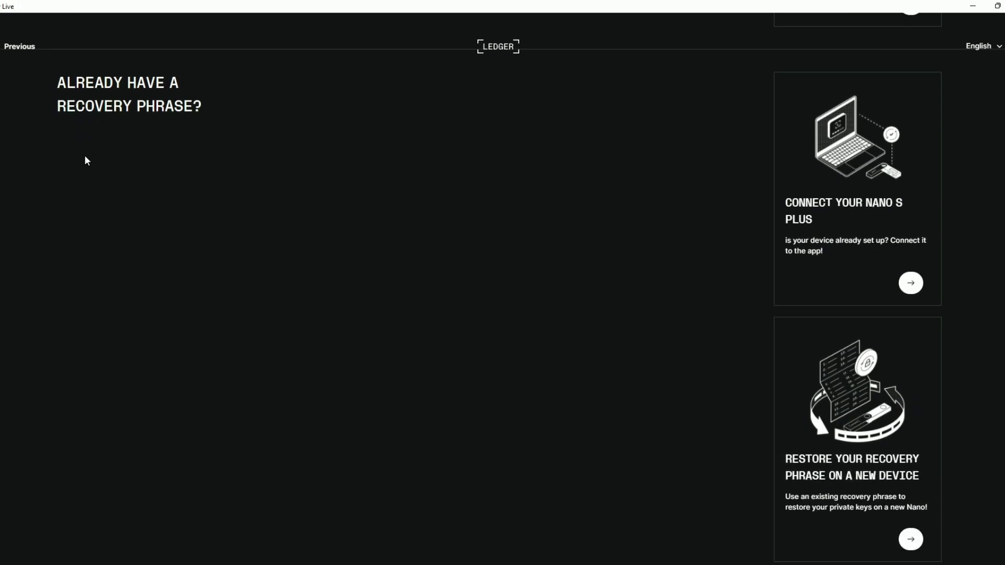
scroll(445, 194, "up", 8)
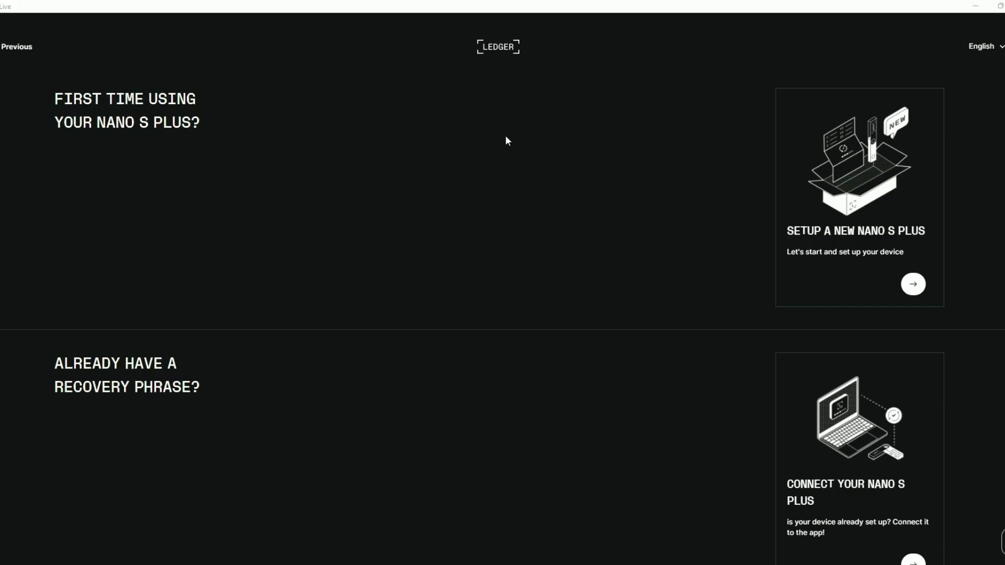
Start setting up a new Nano S Plus and go back to the first Access your crypto card.
left_click(911, 285)
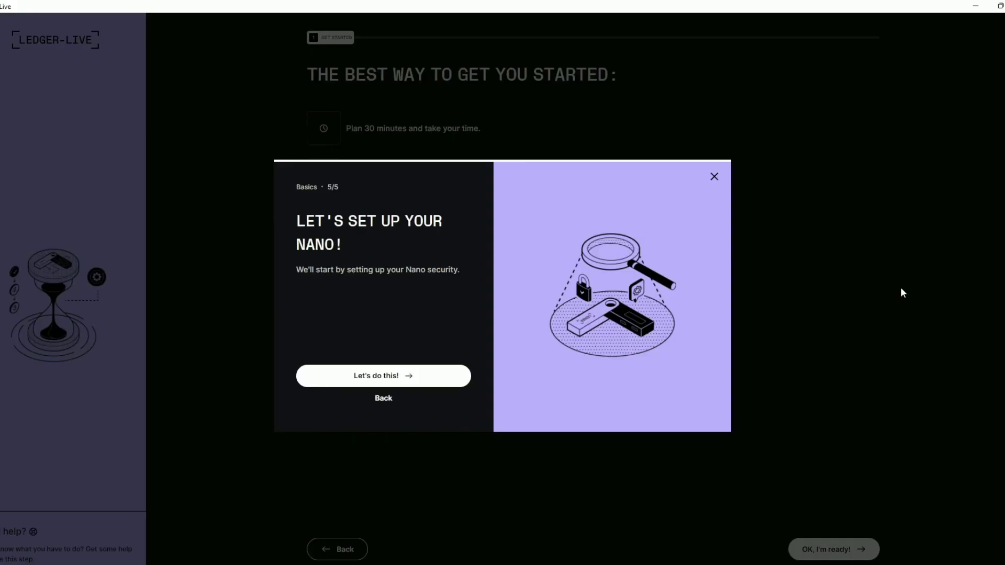
left_click(384, 399)
left_click(385, 400)
left_click(386, 400)
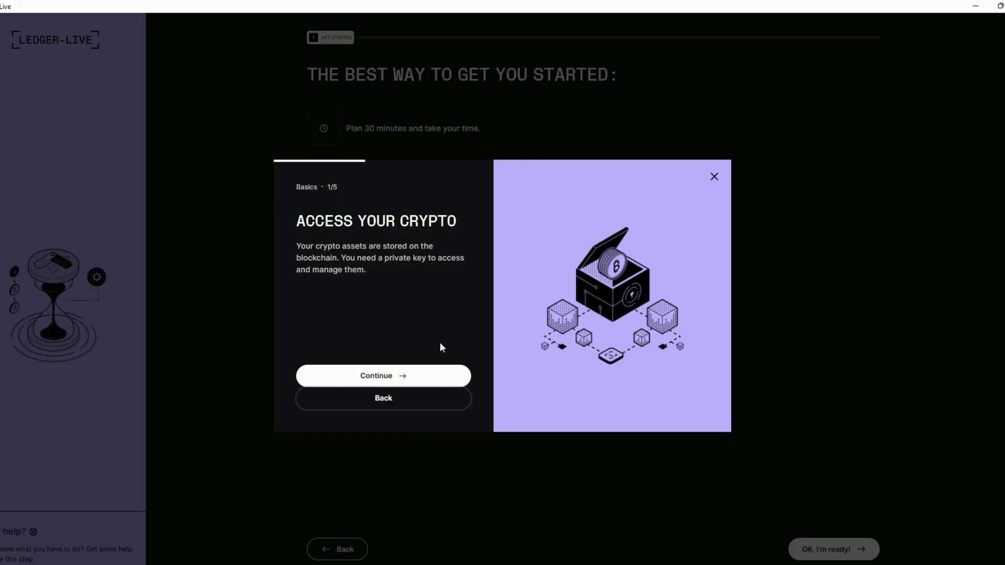
Advance through the onboarding cards to Let's set up your Nano, then dismiss the introduction.
left_click(426, 378)
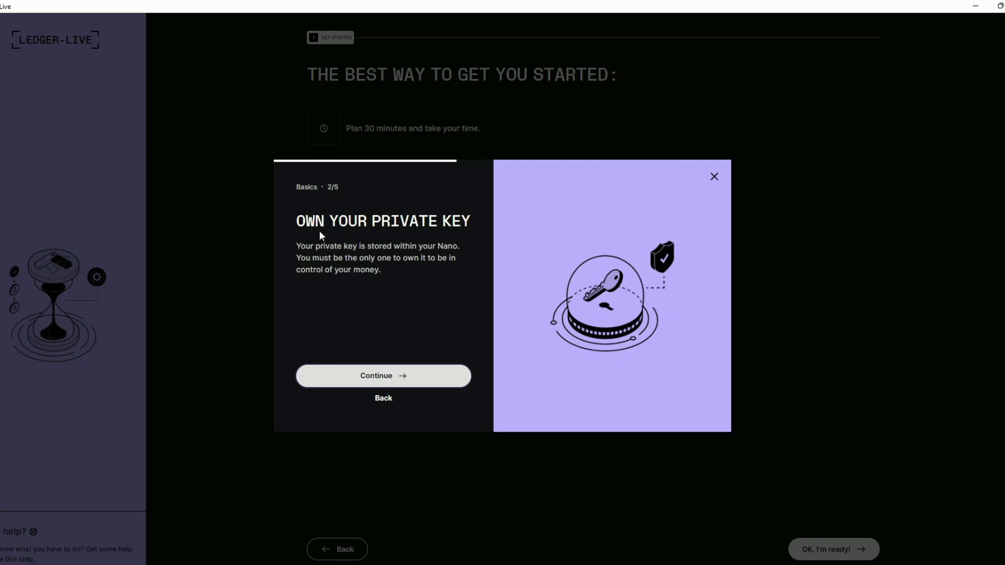
left_click(418, 384)
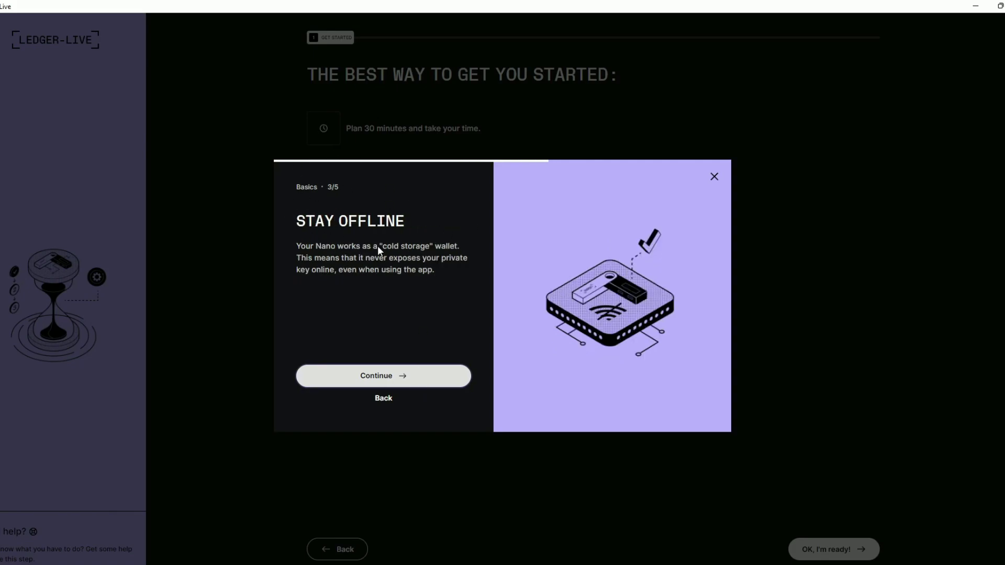
left_click(424, 385)
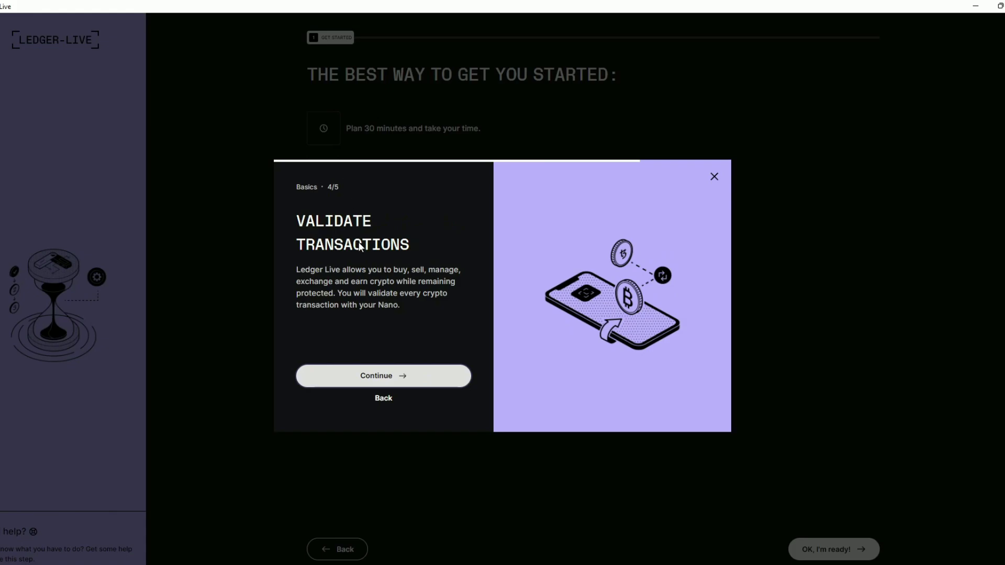
left_click(439, 387)
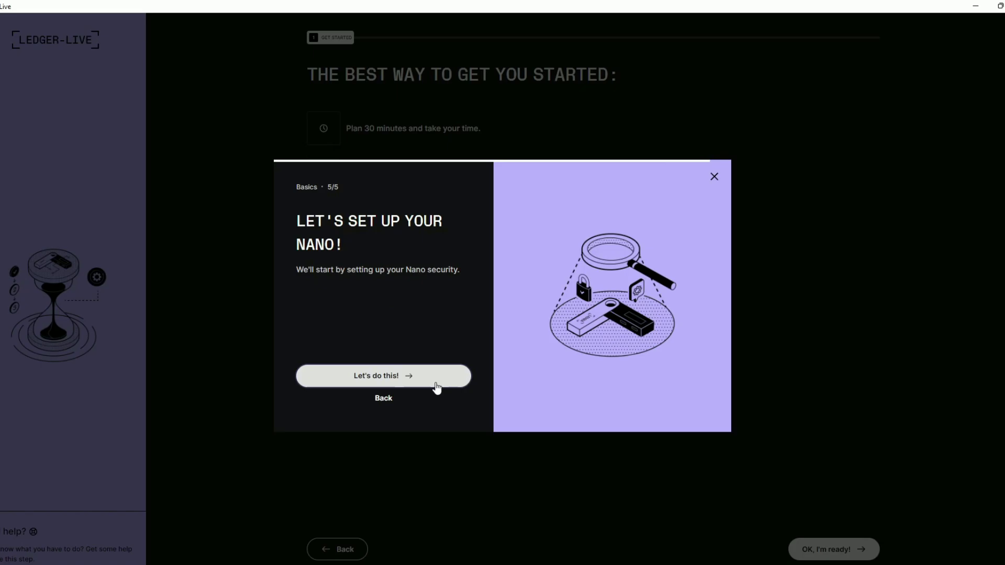
left_click(715, 178)
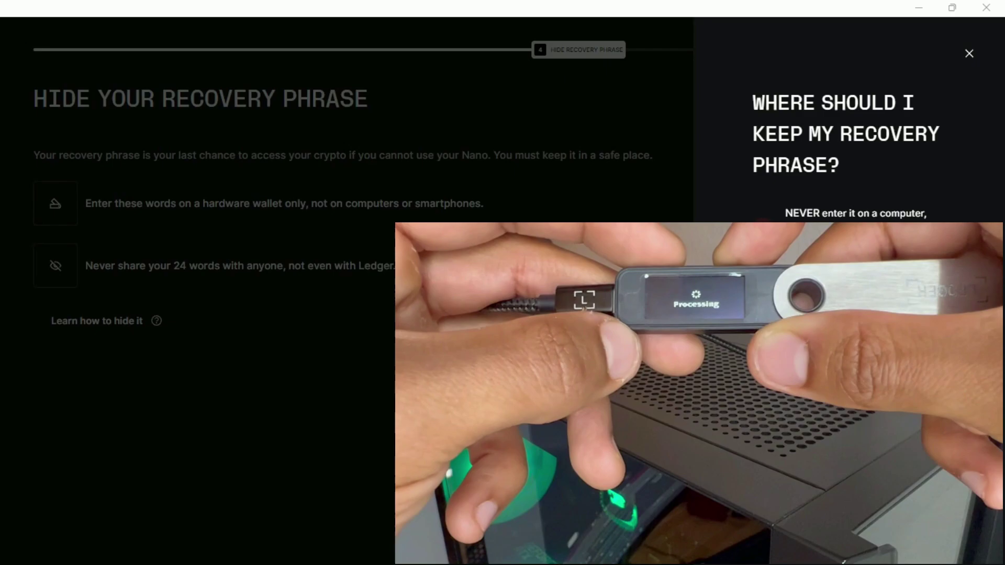
Close the 'Where should I keep my recovery phrase?' tips panel.
key("Escape")
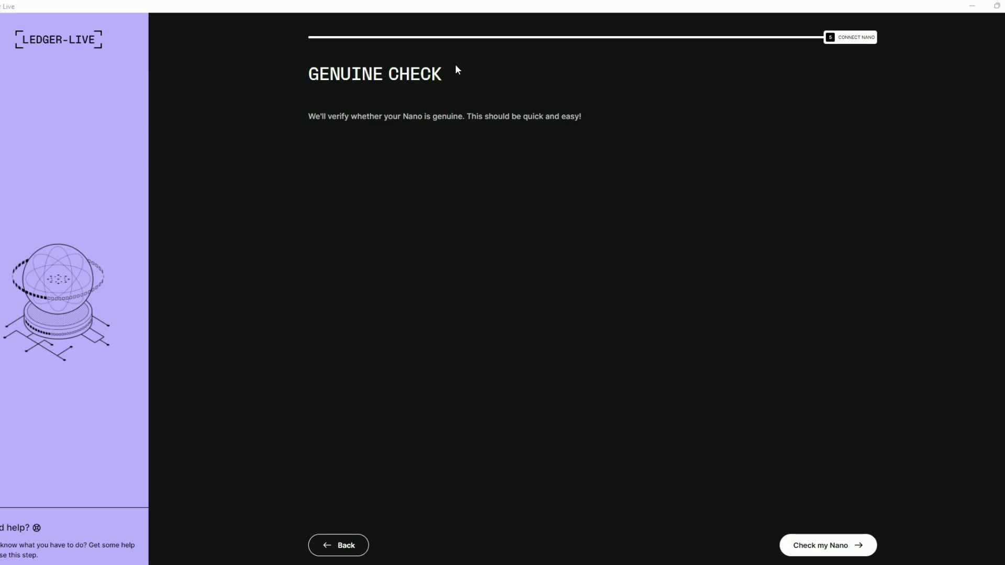
Run Check my Nano and, once it reports All good!, continue to the Portfolio.
left_click(847, 553)
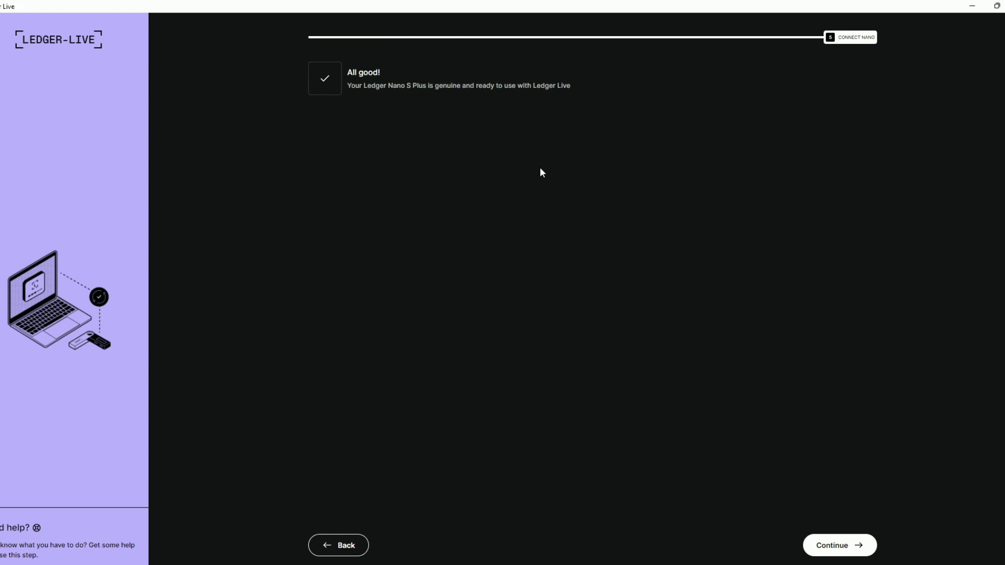
left_click(857, 544)
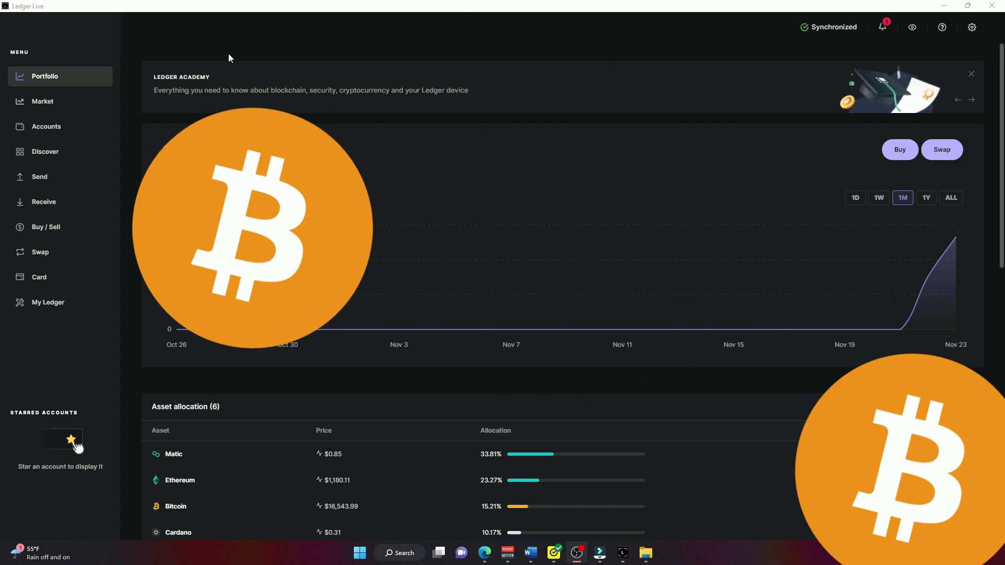
Browse the Market list, then view the Accounts list and the Discover Live Apps catalogue.
left_click(61, 107)
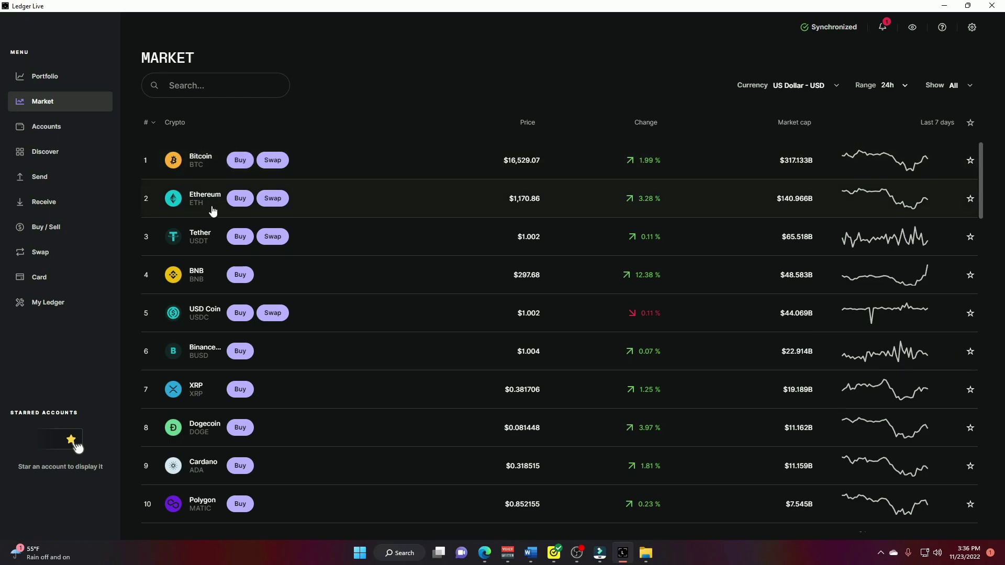
scroll(400, 257, "down", 6)
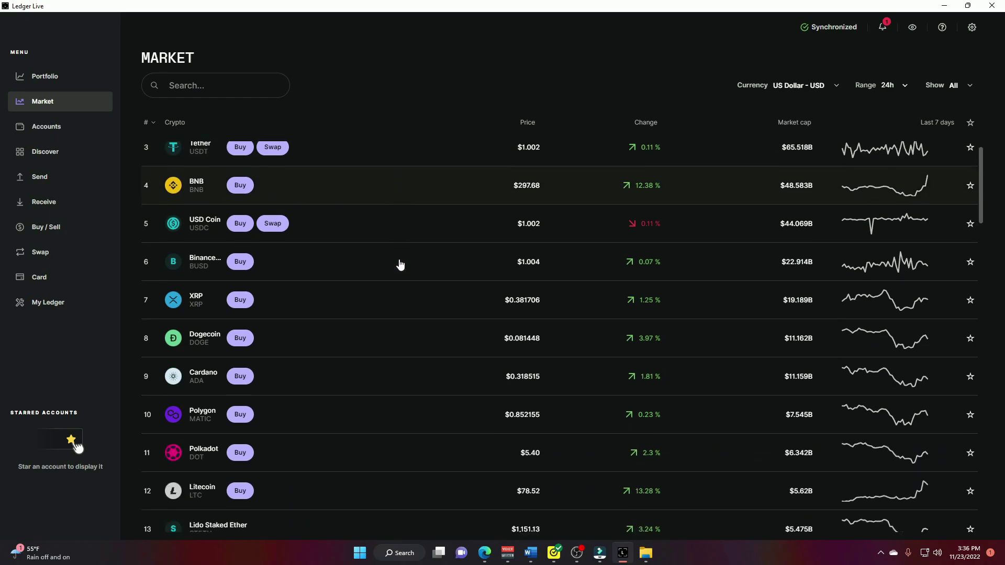
scroll(400, 257, "up", 6)
left_click(57, 128)
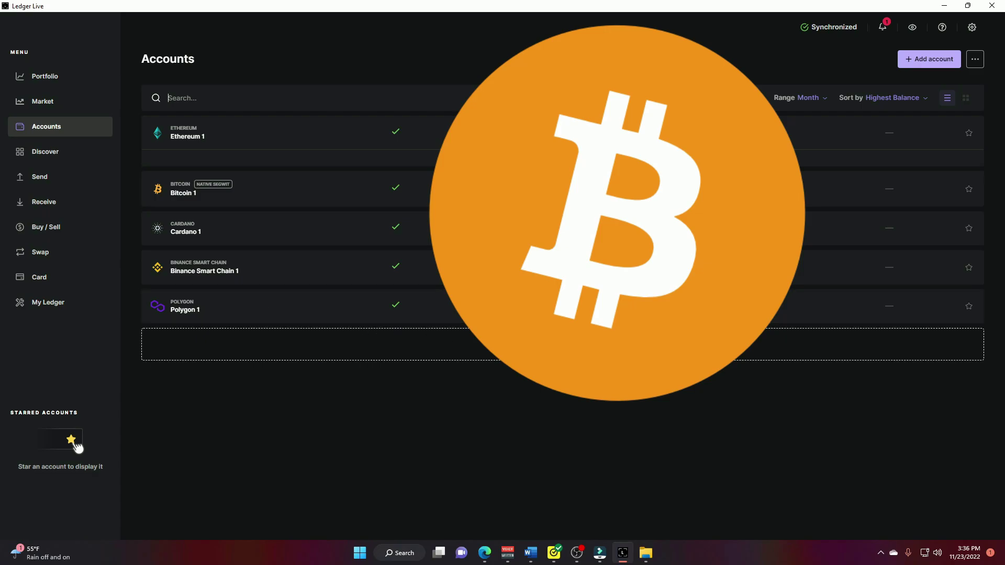
left_click(64, 153)
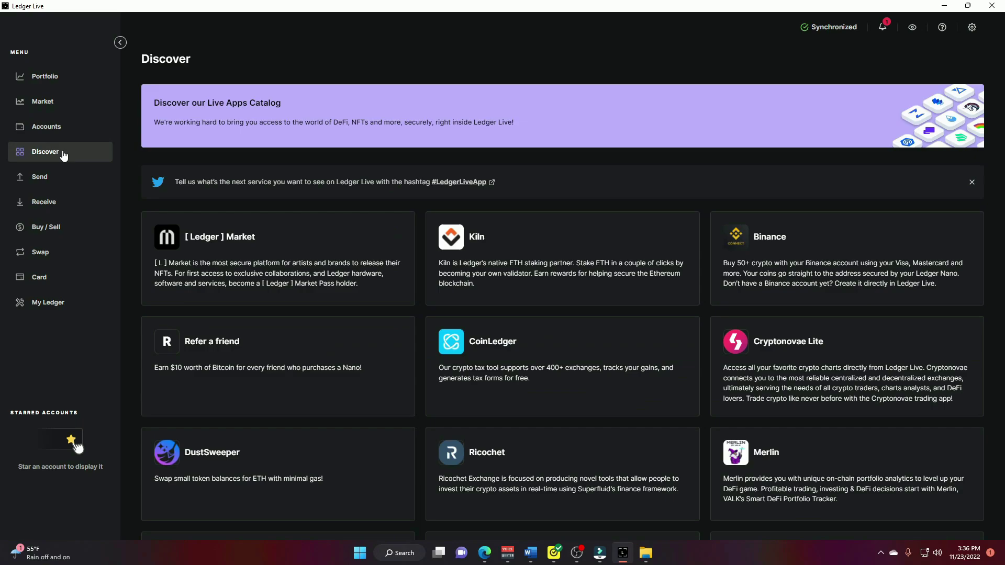
Browse Discover, visit the Buy / Sell, Swap and Card pages, then go to My Ledger.
scroll(709, 217, "down", 3)
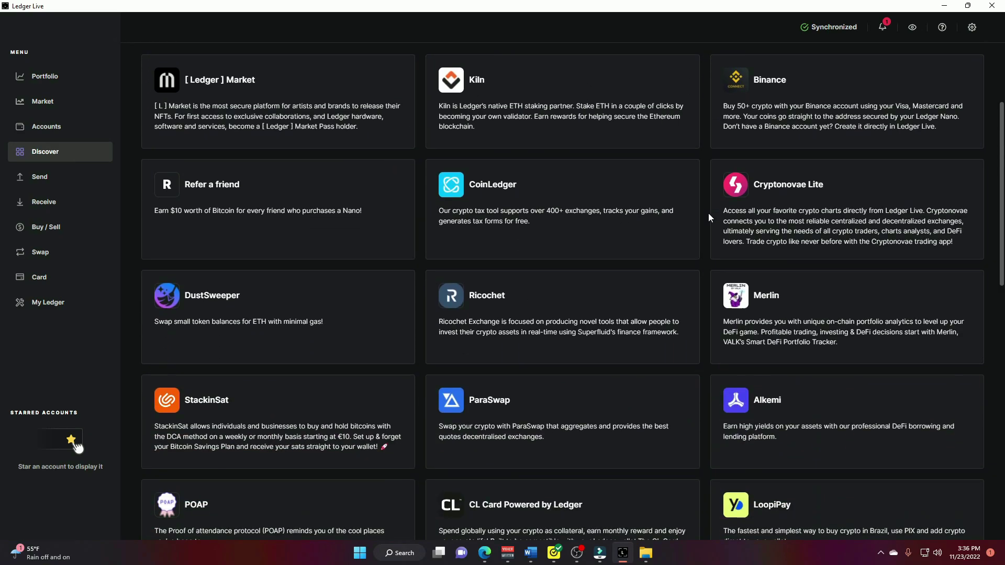
scroll(709, 217, "down", 3)
scroll(366, 210, "up", 5)
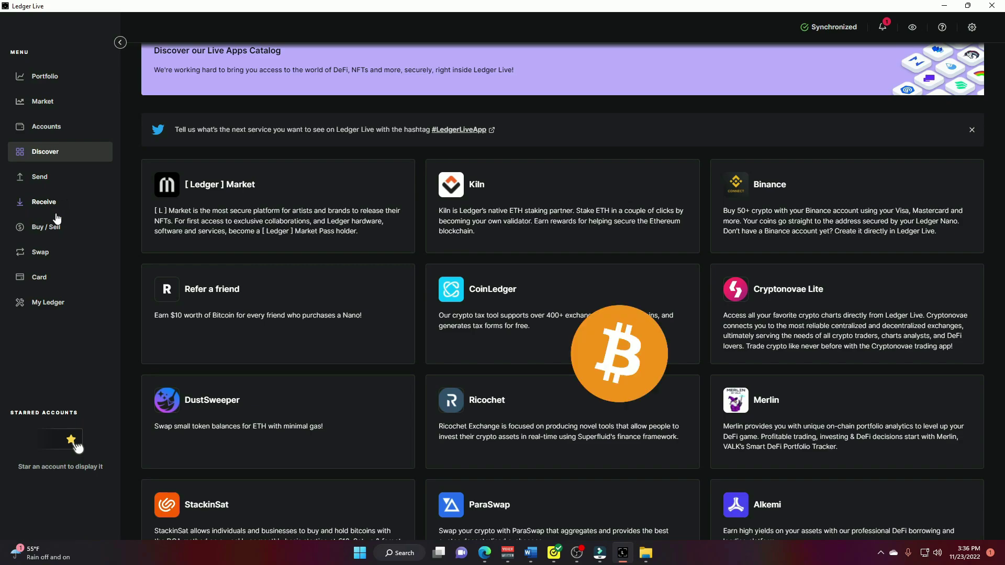
left_click(62, 232)
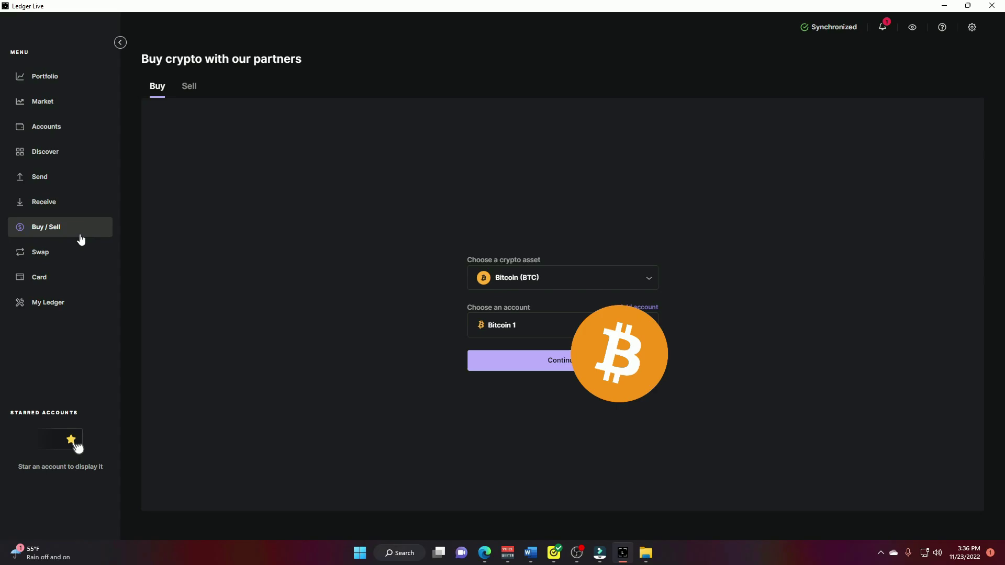
left_click(65, 256)
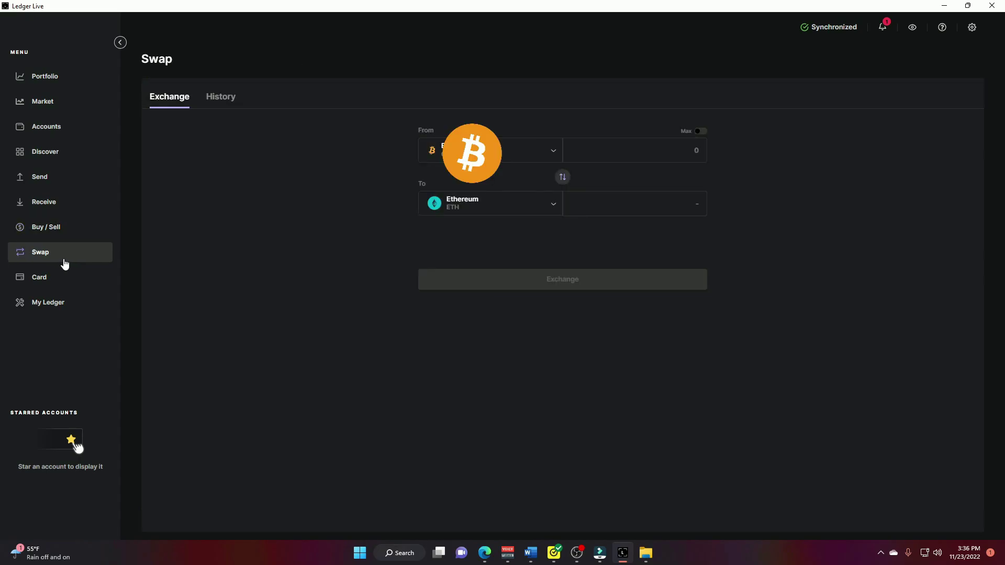
left_click(64, 279)
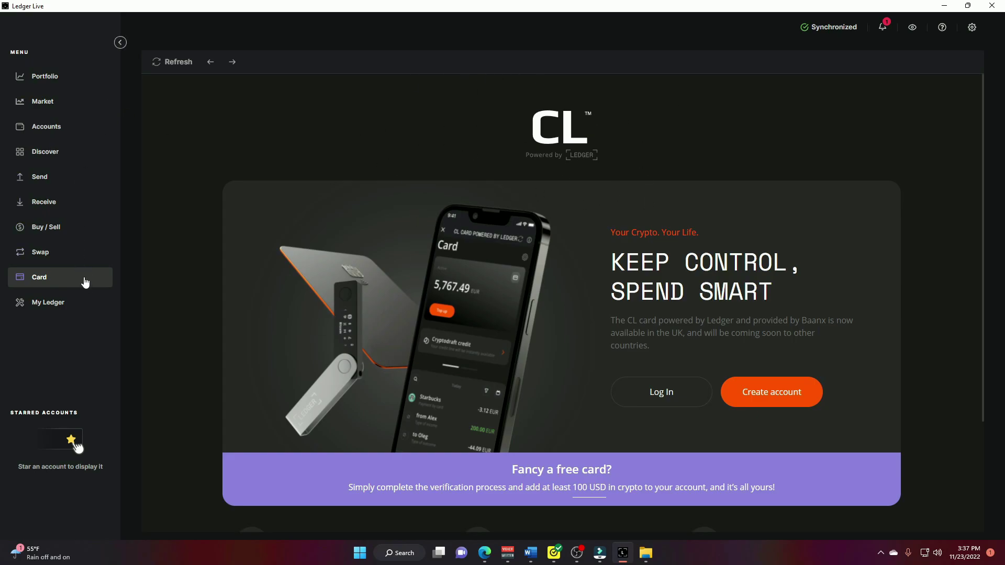
left_click(58, 303)
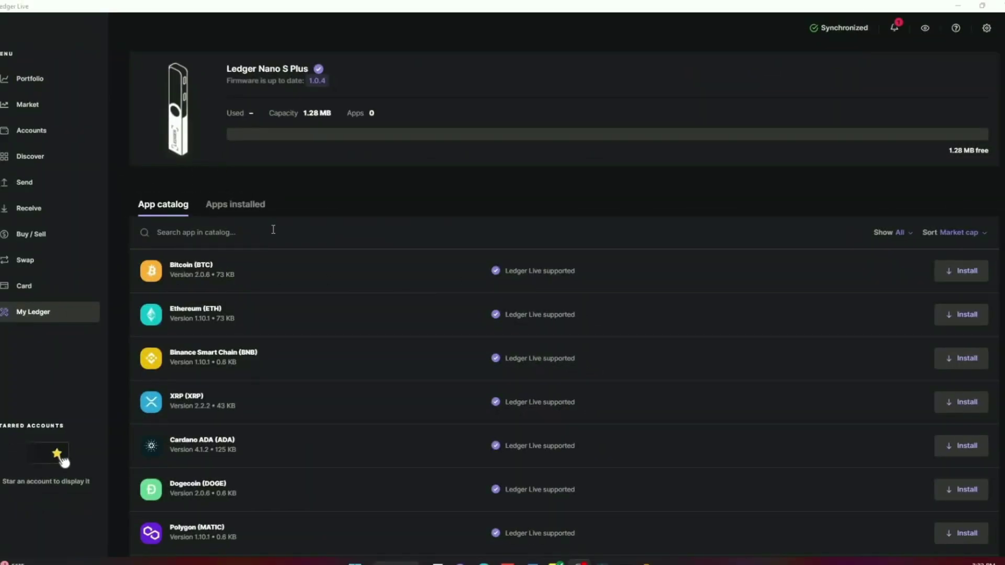
Install the Bitcoin (BTC) app, then the Ethereum (ETH) app, from the My Ledger App catalog.
scroll(235, 250, "down", 3)
scroll(175, 319, "up", 3)
left_click(978, 282)
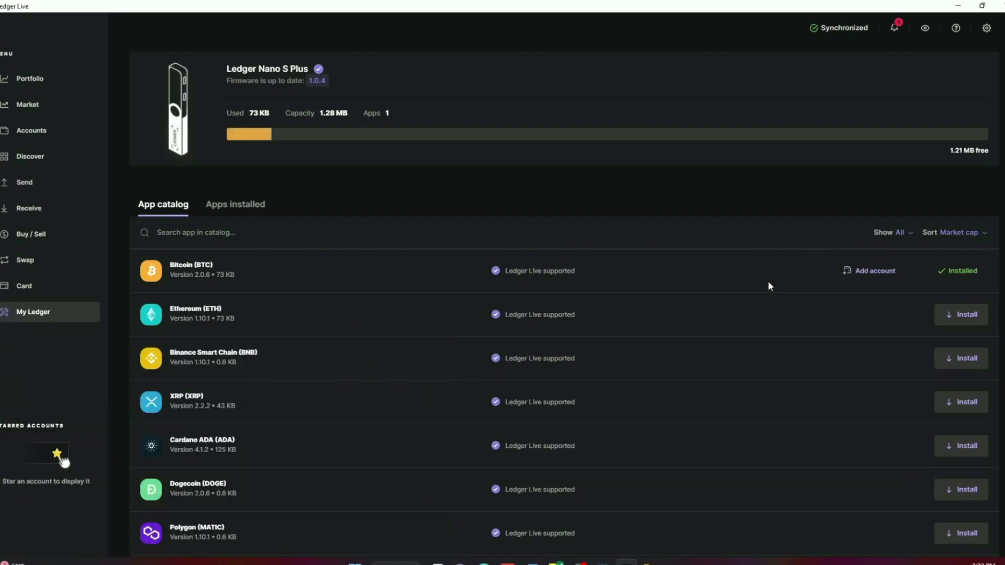
left_click(962, 316)
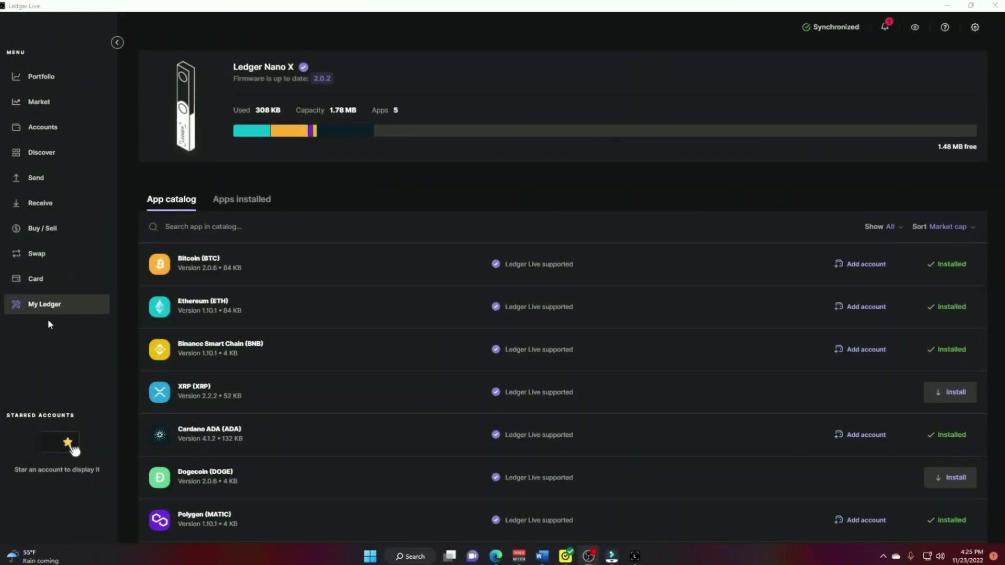
Receive into Ethereum 1, confirm the address on the Nano, and copy it.
left_click(47, 215)
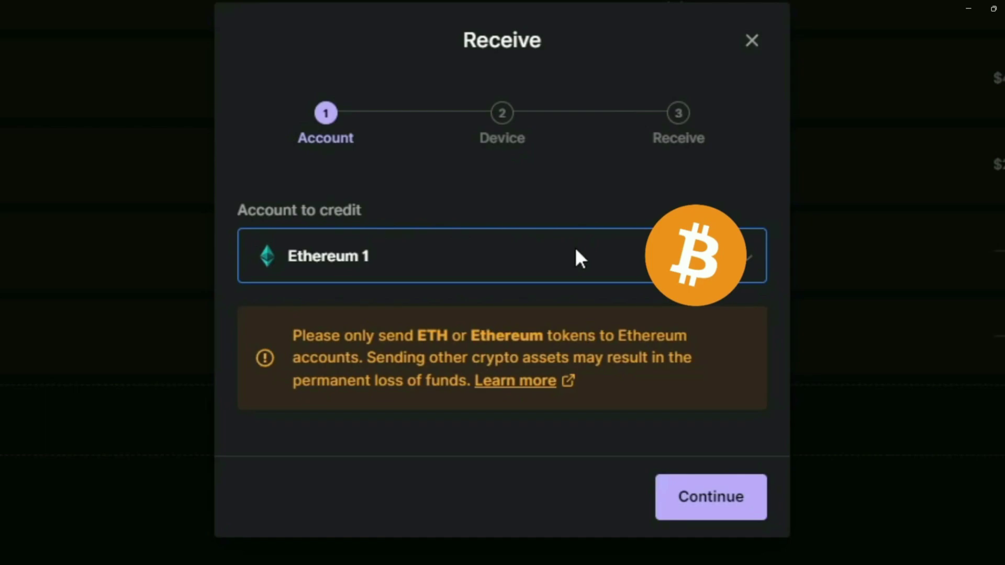
left_click(734, 497)
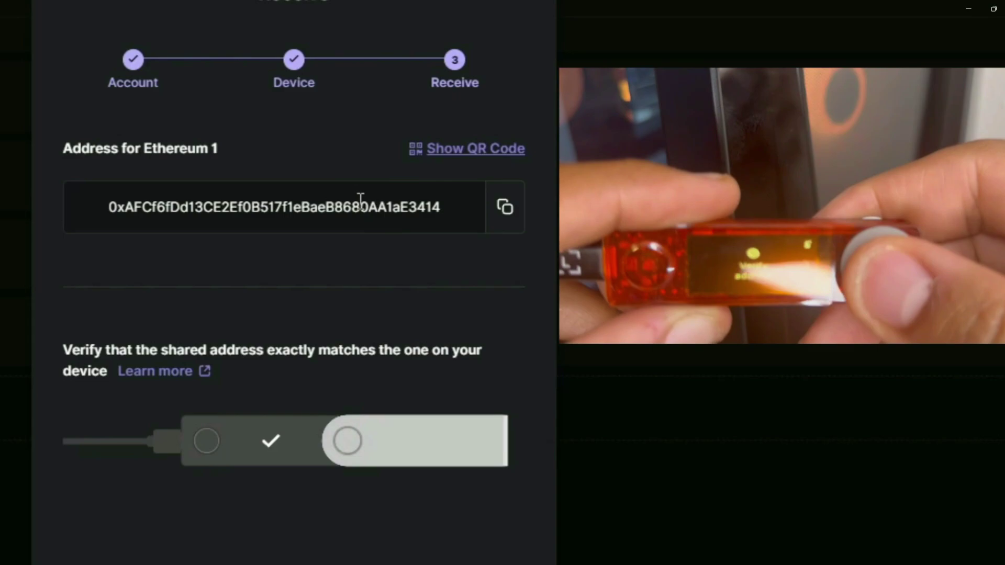
left_click(506, 207)
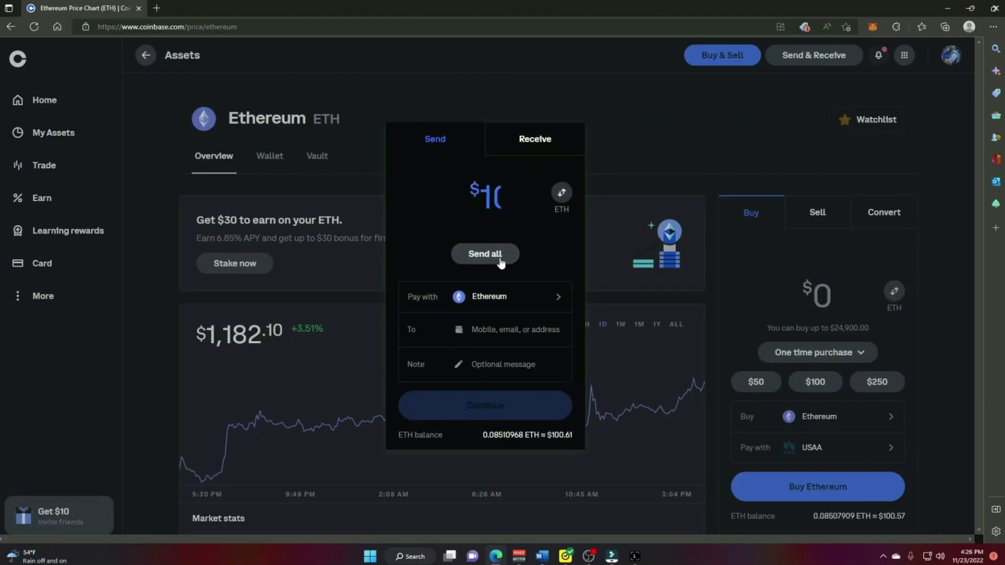
Paste the Ledger Ethereum receive address as the recipient of the $100.57 ETH send.
right_click(502, 328)
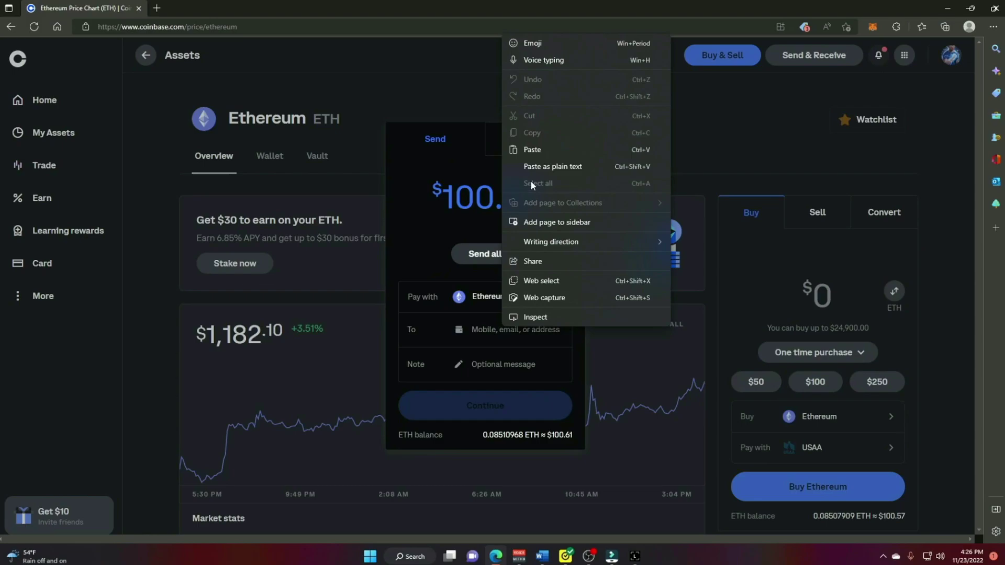
left_click(535, 149)
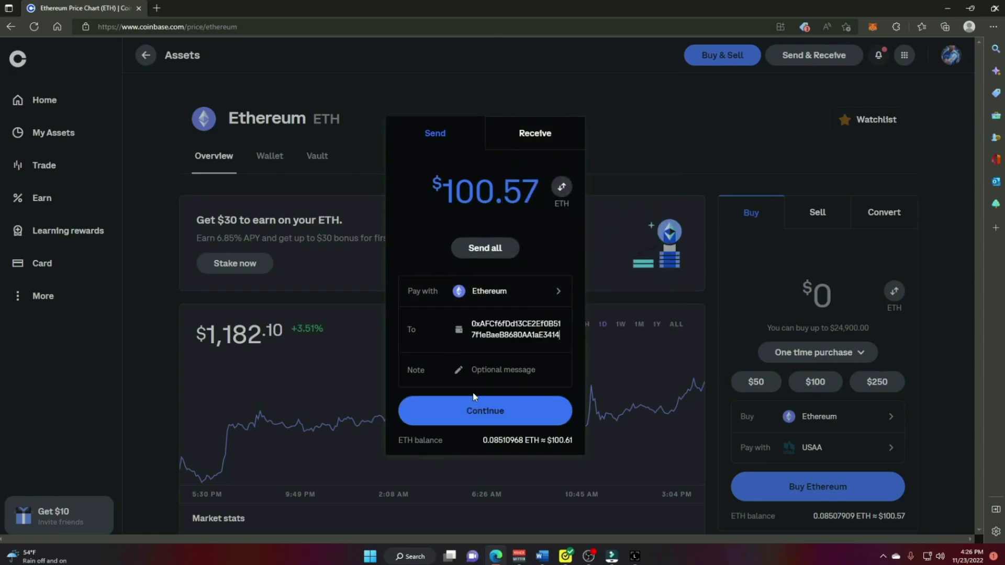